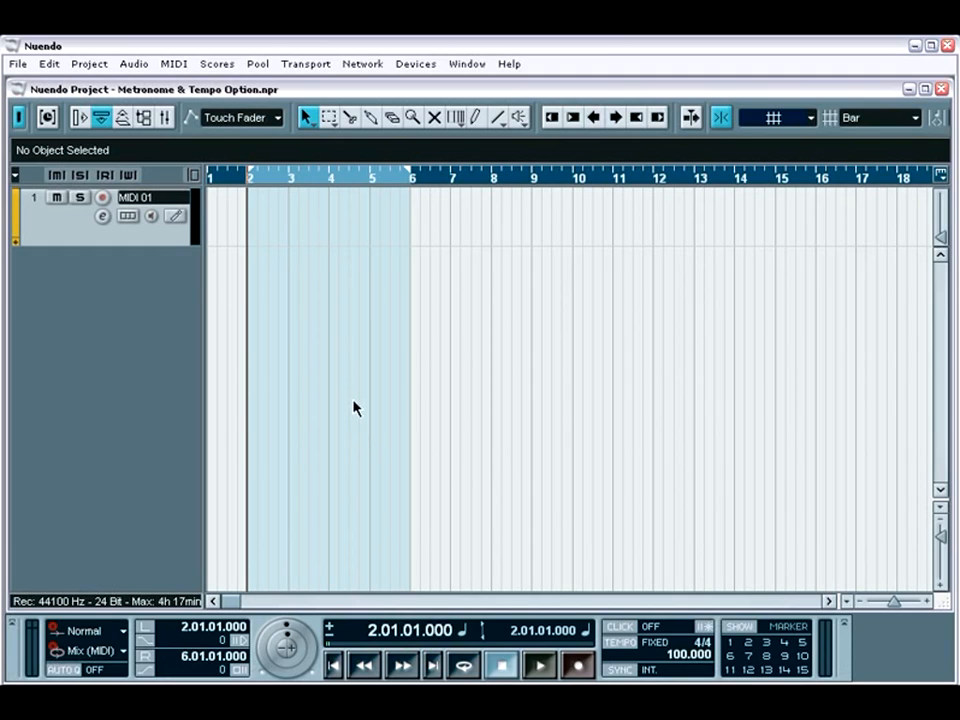
Examine the Metronome Setup options, close them, and toggle the metronome click on and off.
{"action": "left_click", "coordinate": [315, 65]}
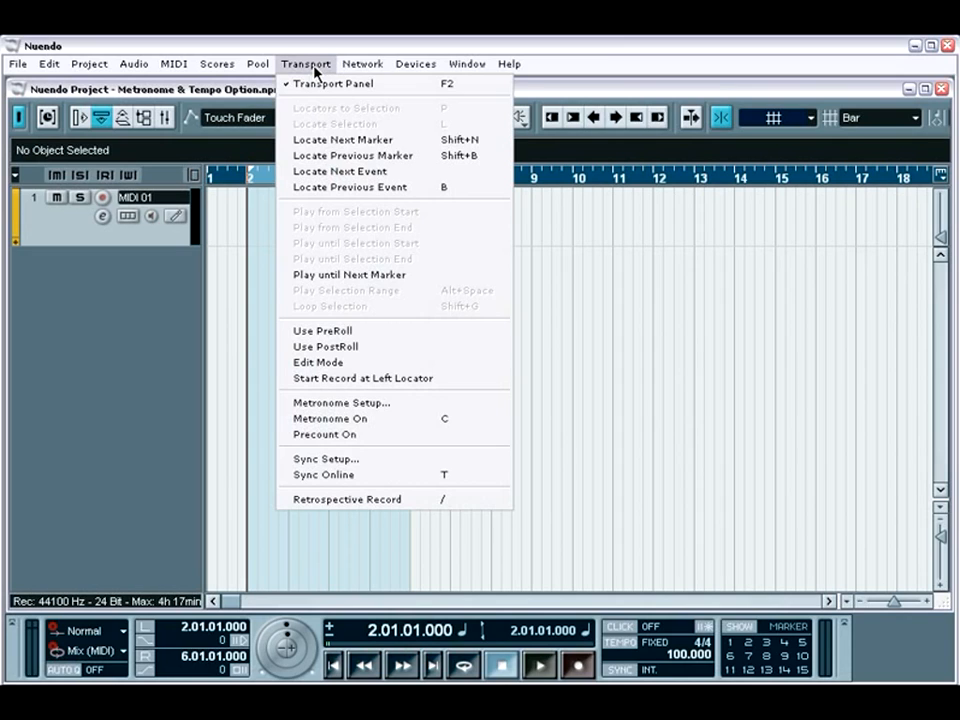
{"action": "left_click", "coordinate": [348, 405]}
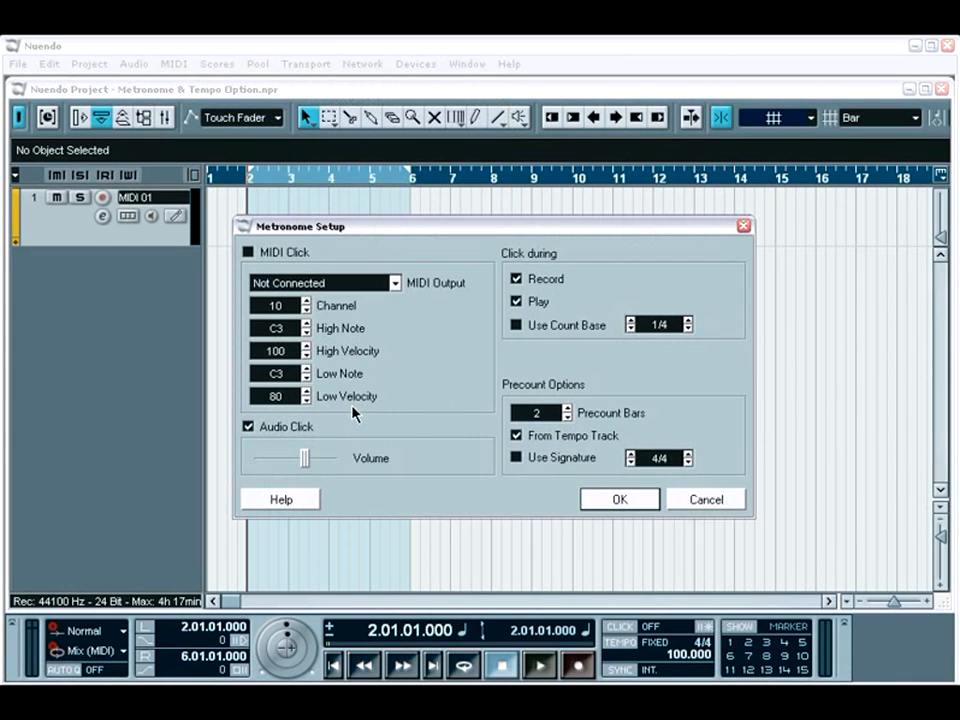
{"action": "left_click", "coordinate": [612, 500]}
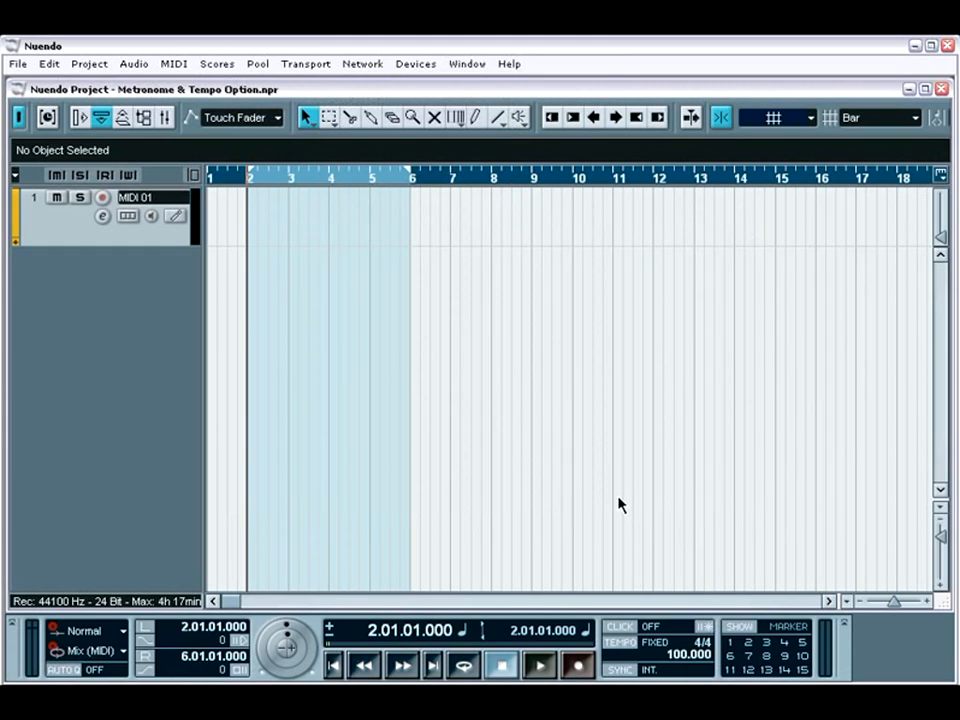
{"action": "left_click", "coordinate": [622, 628]}
{"action": "left_click", "coordinate": [622, 628]}
Examine the project's Tempo Track over a wider range of bars and close it.
{"action": "left_click", "coordinate": [89, 63]}
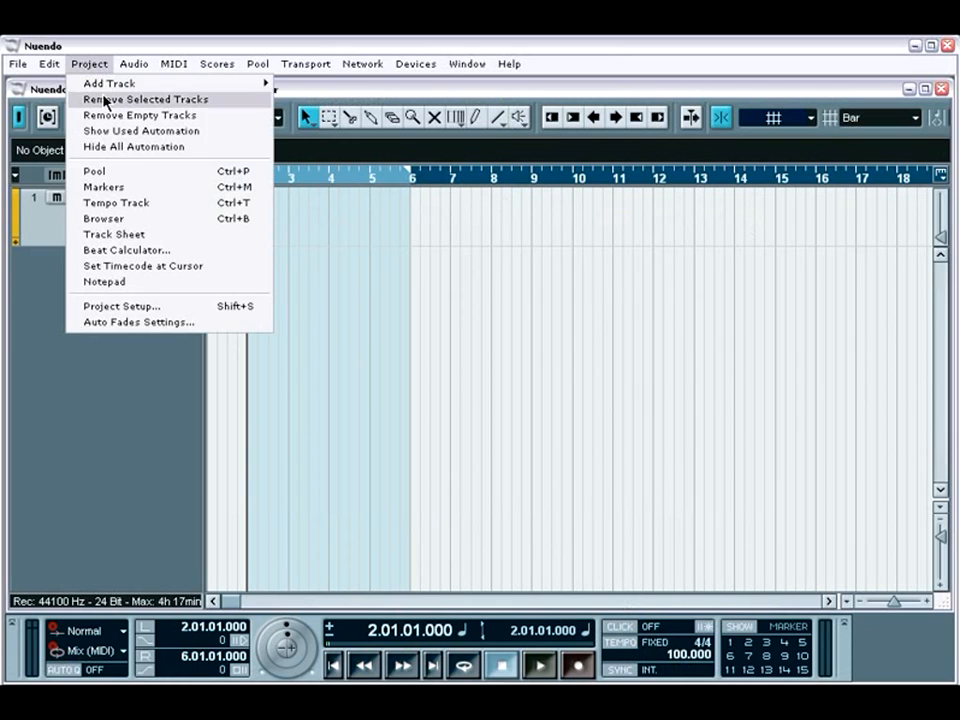
{"action": "left_click", "coordinate": [143, 206]}
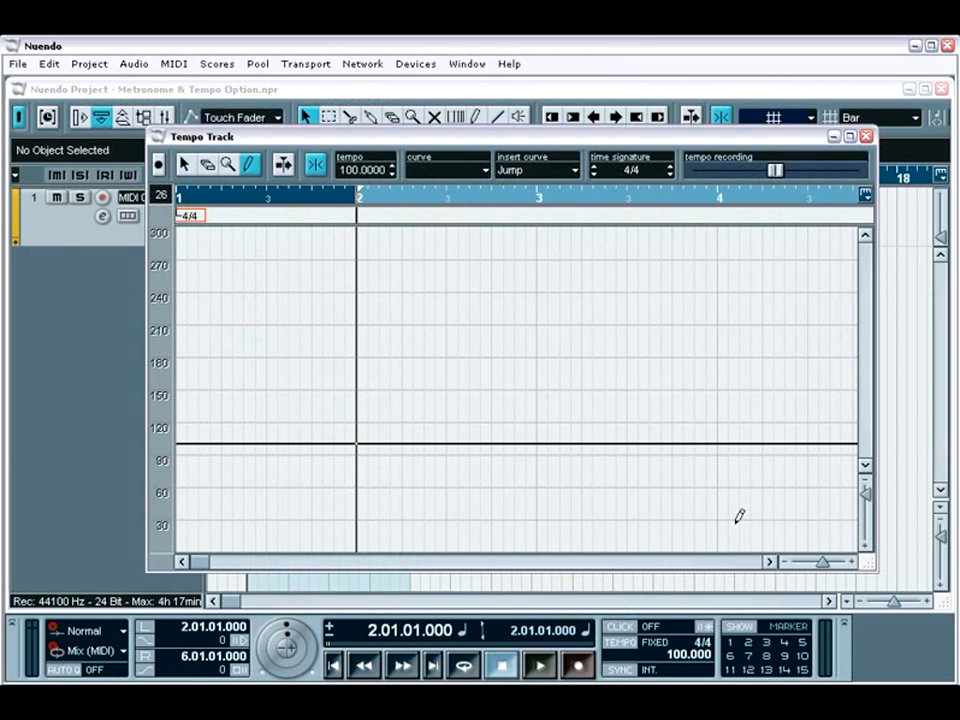
{"action": "left_click", "coordinate": [787, 566]}
{"action": "left_click", "coordinate": [787, 566]}
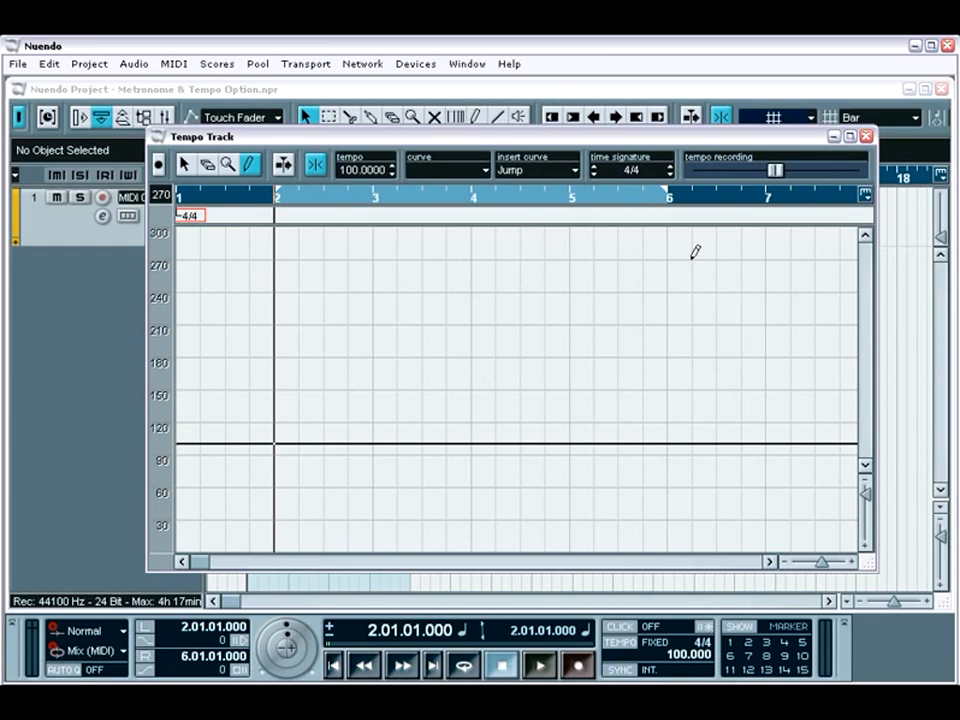
{"action": "left_click", "coordinate": [866, 137]}
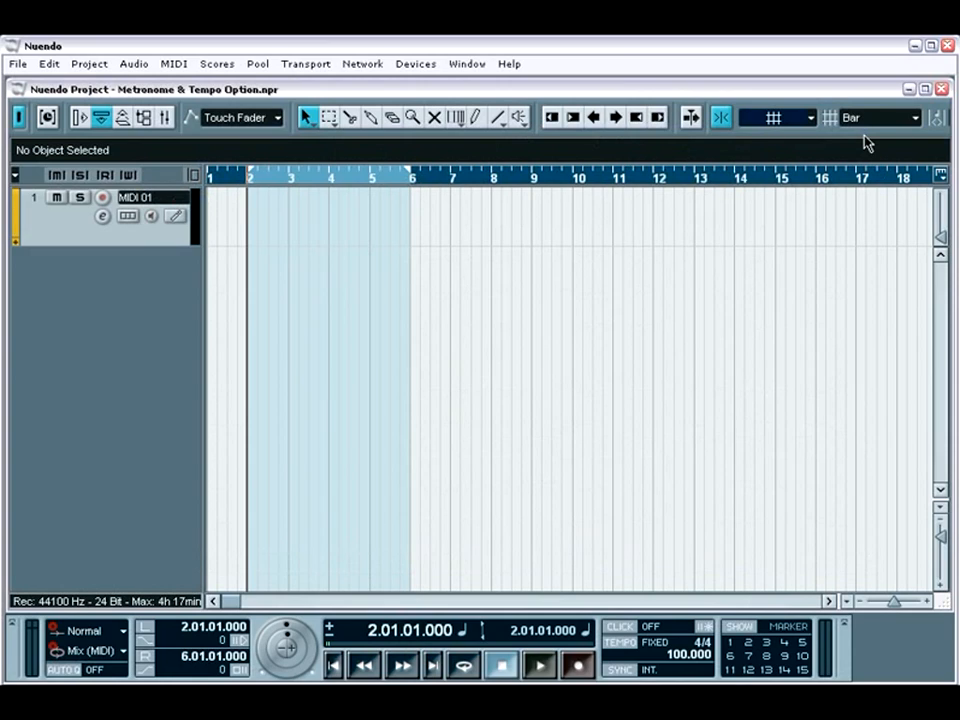
Turn on the metronome click and play the project, setting the fixed tempo to 130 during playback, and stop.
{"action": "left_click", "coordinate": [621, 627]}
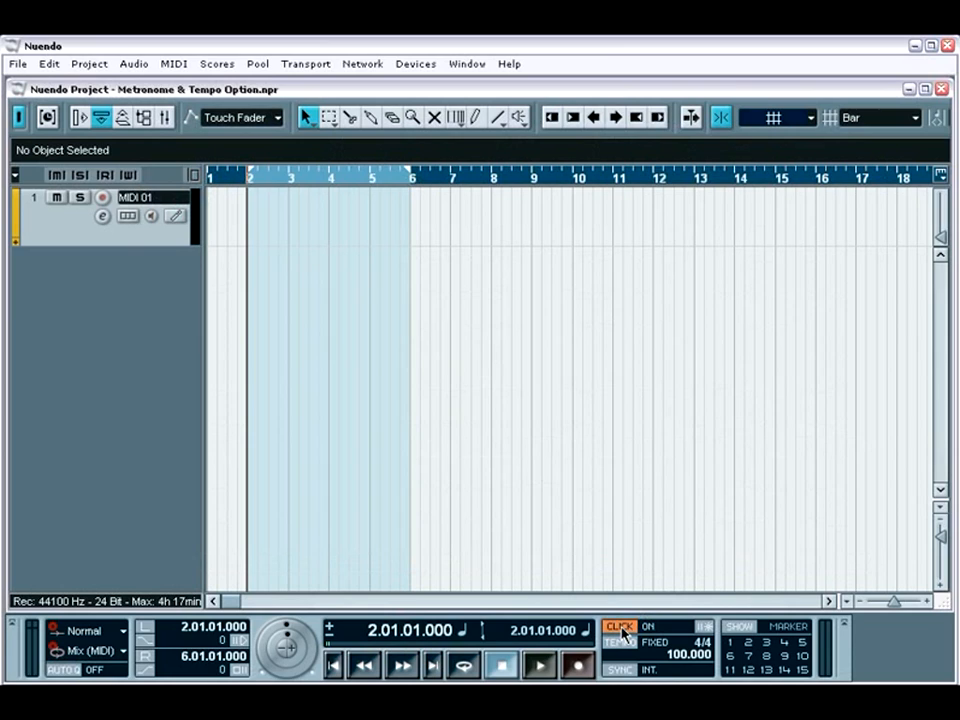
{"action": "key", "text": "space"}
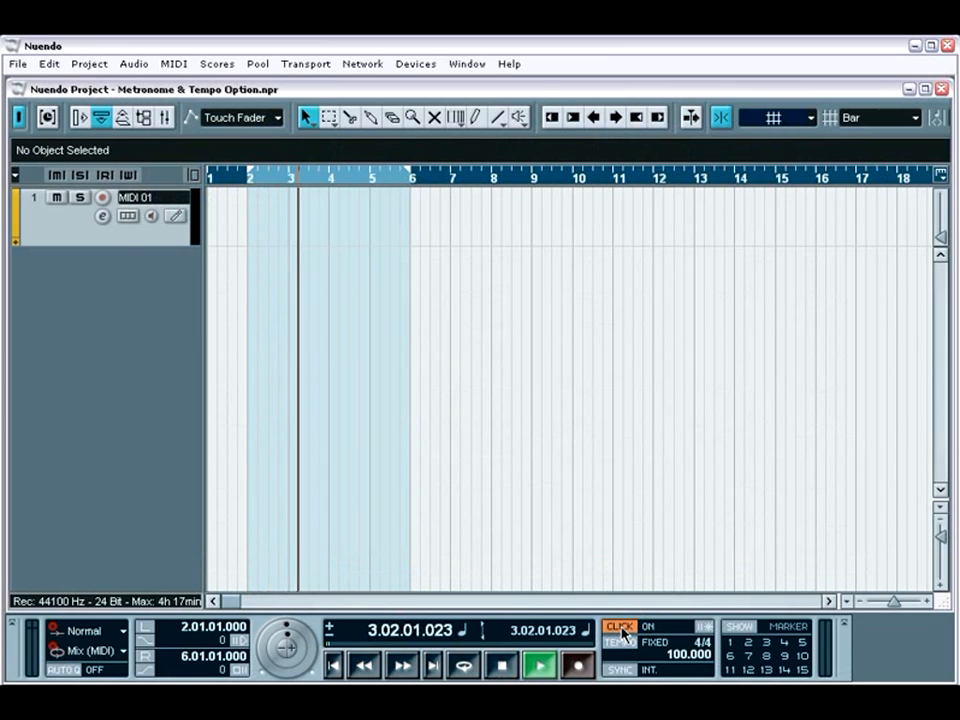
{"action": "double_click", "coordinate": [681, 653]}
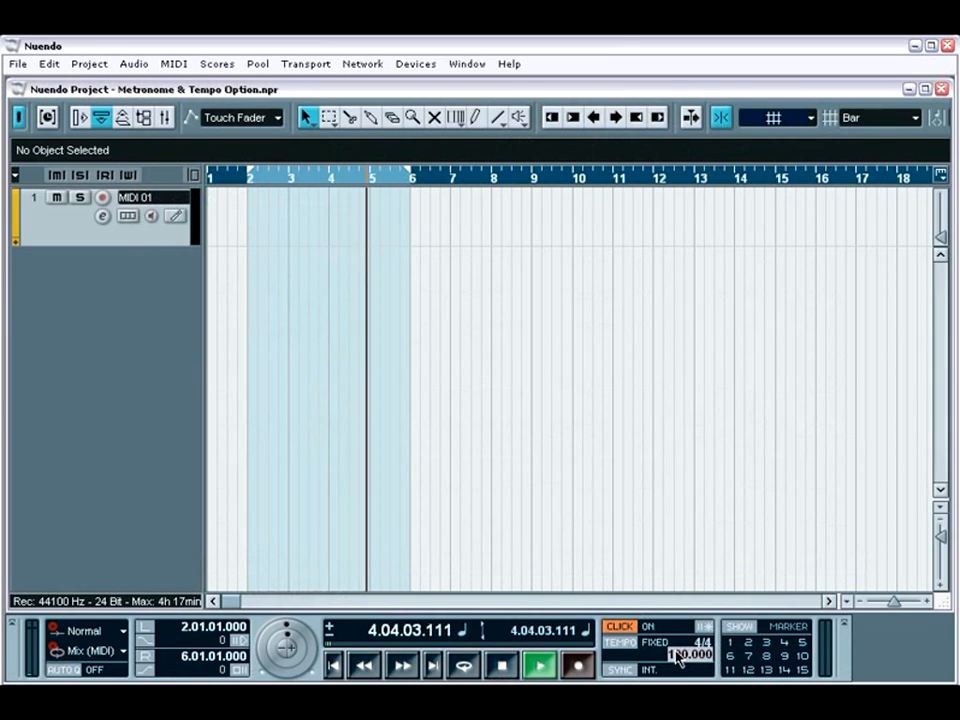
{"action": "type", "text": "130"}
{"action": "key", "text": "Return"}
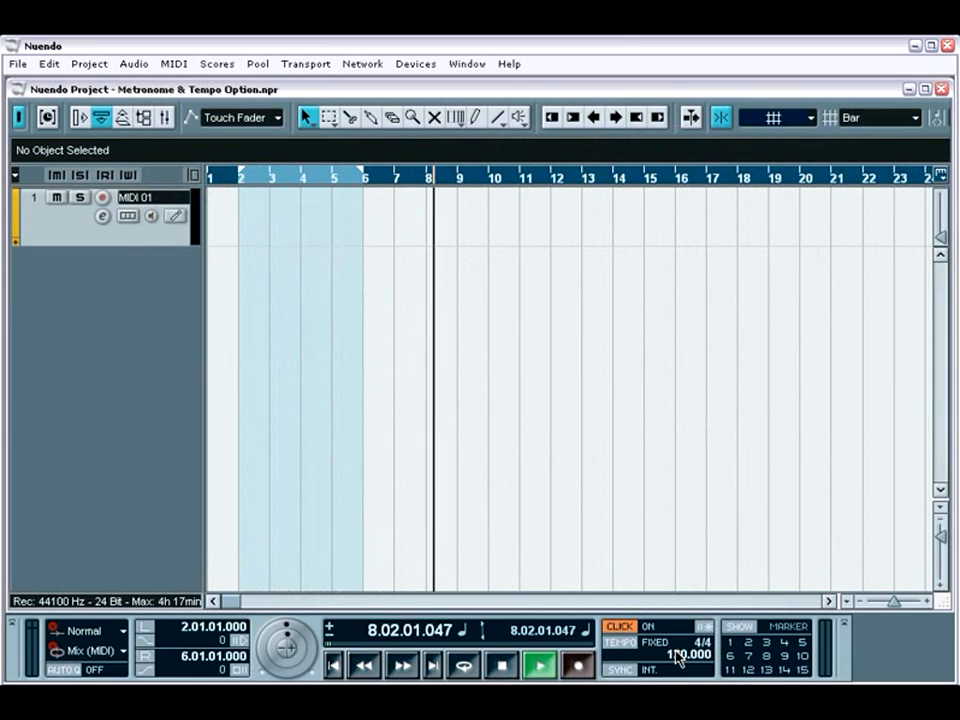
{"action": "key", "text": "space"}
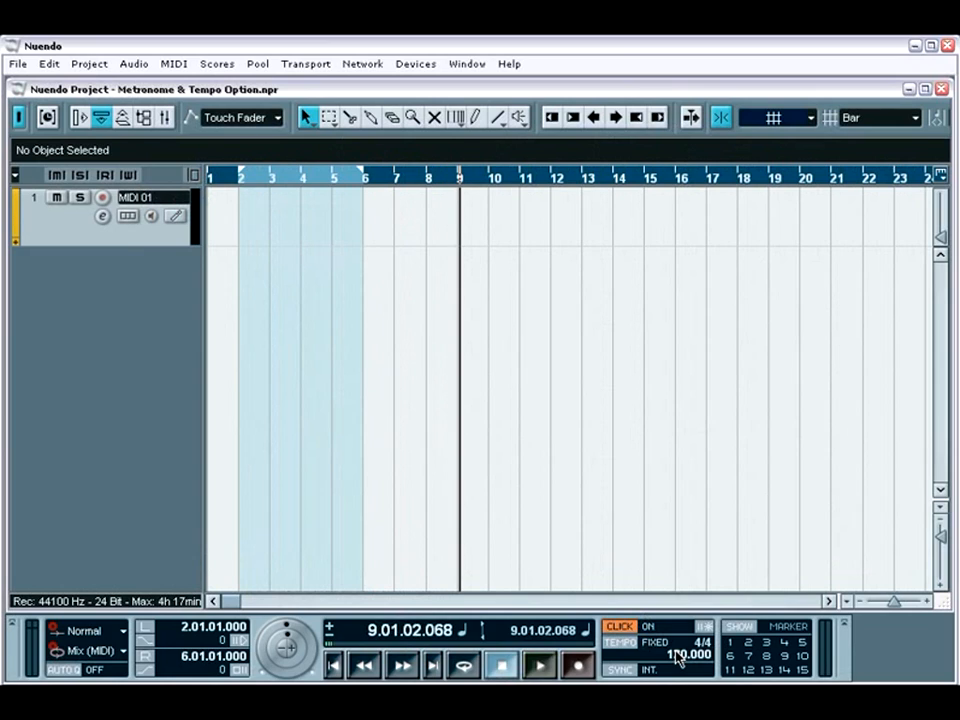
Set the project's fixed tempo to 100.
{"action": "double_click", "coordinate": [680, 657]}
{"action": "type", "text": "100"}
{"action": "key", "text": "Return"}
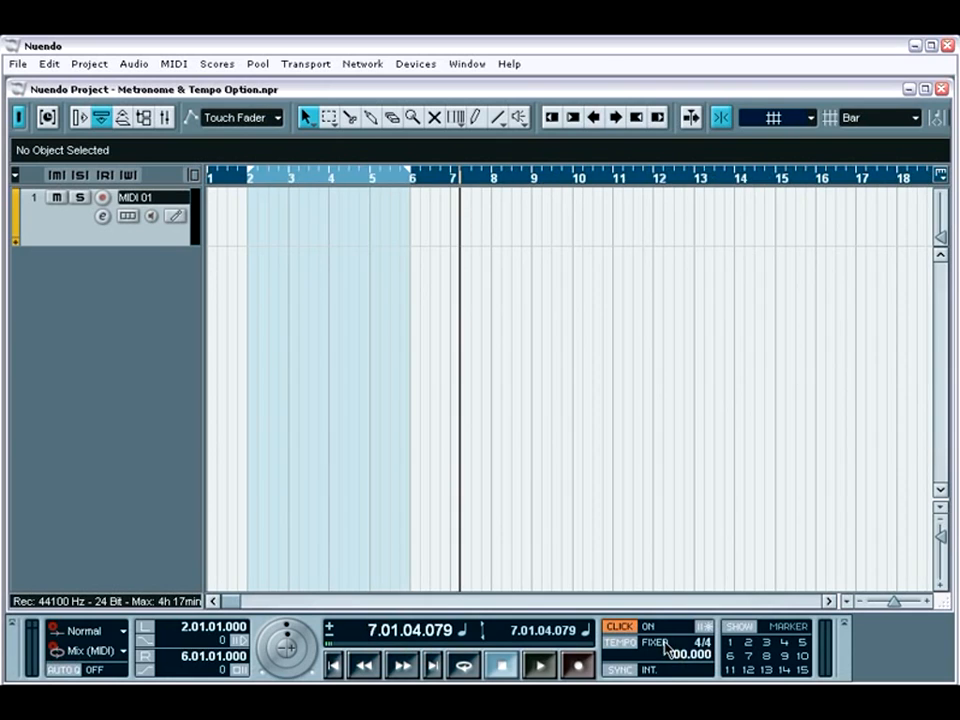
Enable MIDI Click in the Metronome Setup, review the available MIDI outputs, and confirm the settings.
{"action": "left_click", "coordinate": [302, 64]}
{"action": "left_click", "coordinate": [334, 402]}
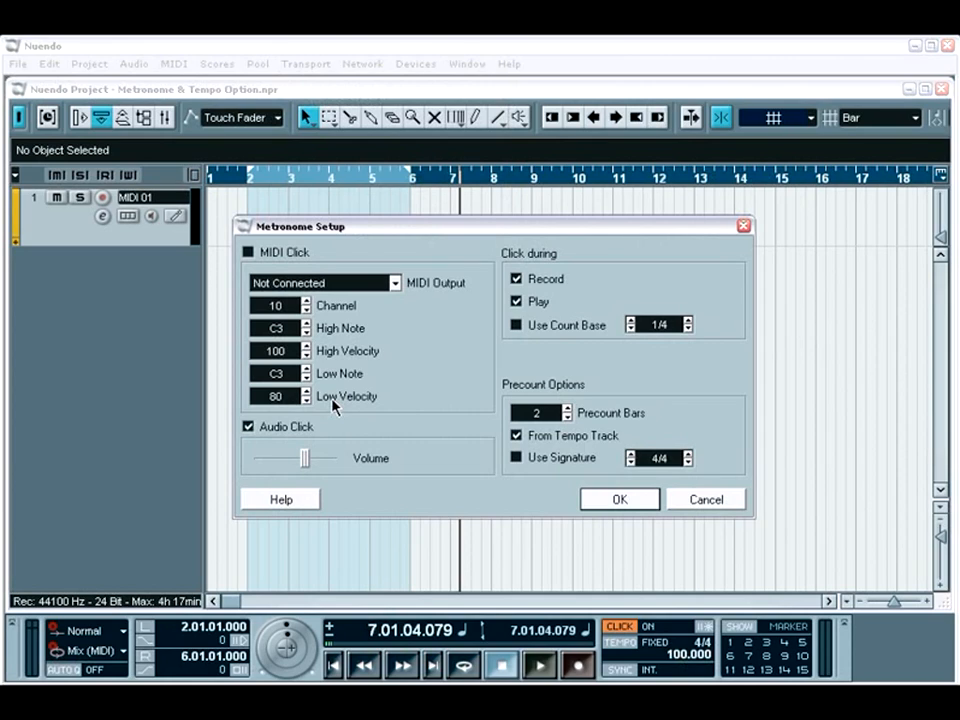
{"action": "left_click", "coordinate": [260, 255]}
{"action": "left_click", "coordinate": [396, 284]}
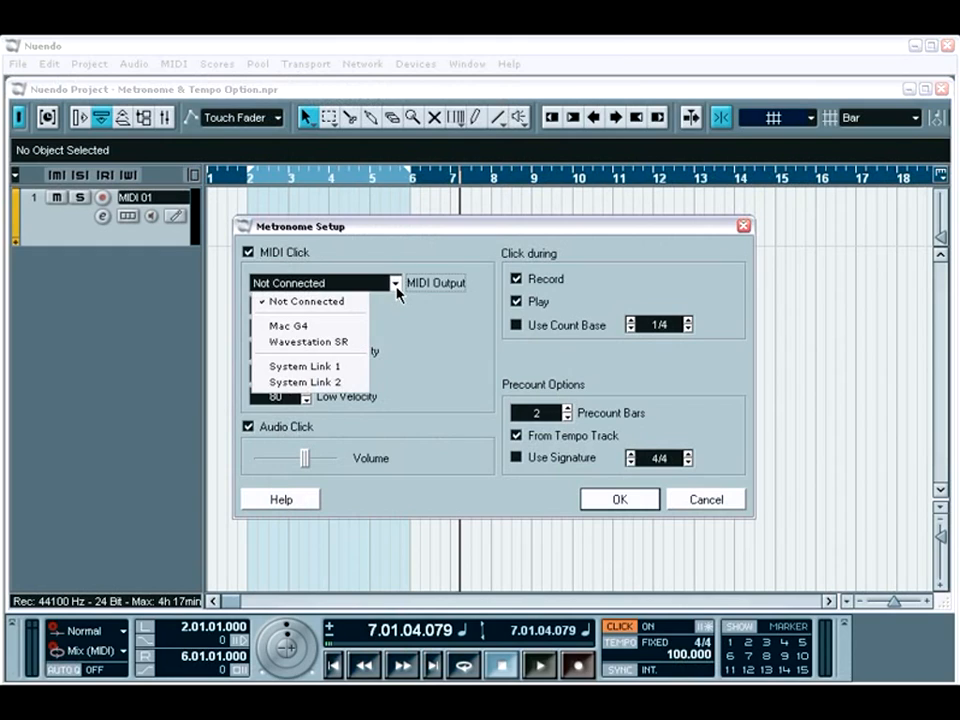
{"action": "left_click", "coordinate": [394, 320]}
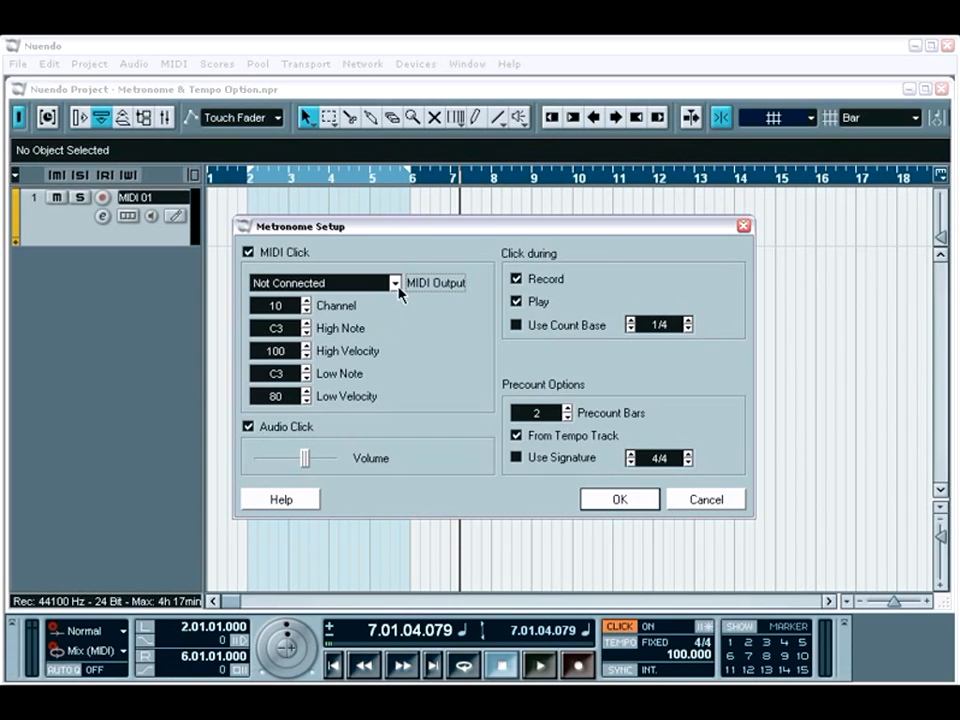
{"action": "left_click", "coordinate": [395, 284]}
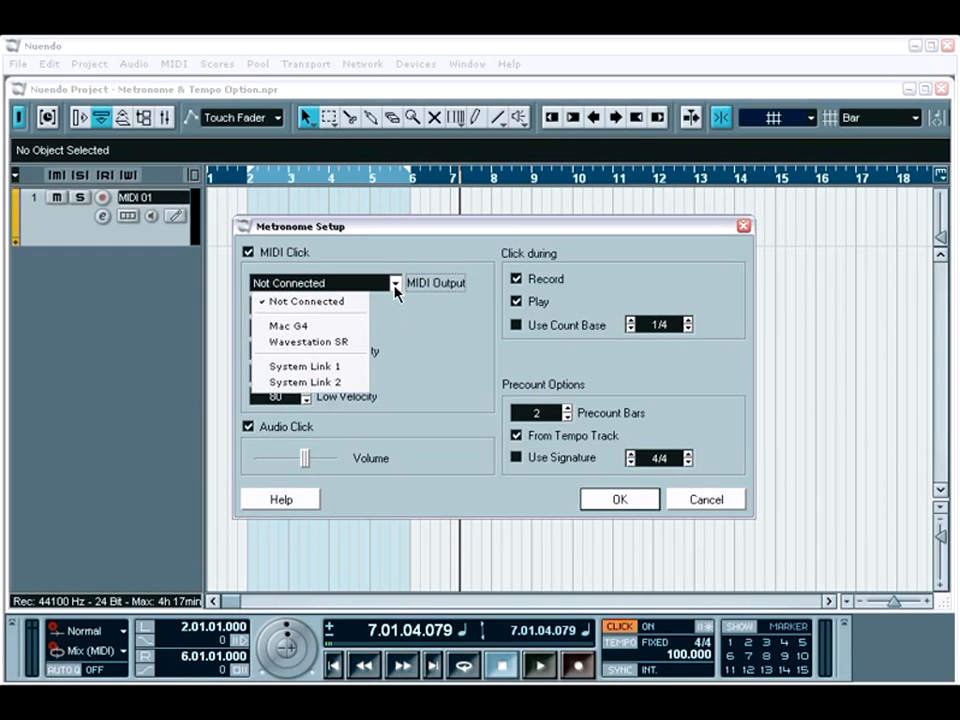
{"action": "left_click", "coordinate": [396, 290]}
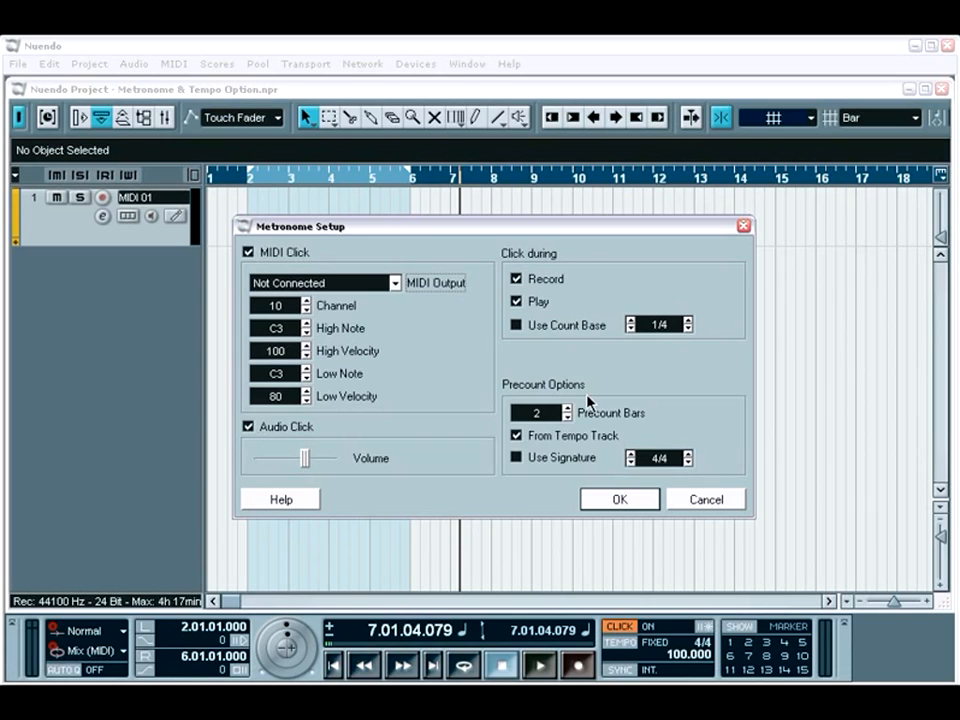
{"action": "left_click", "coordinate": [616, 500]}
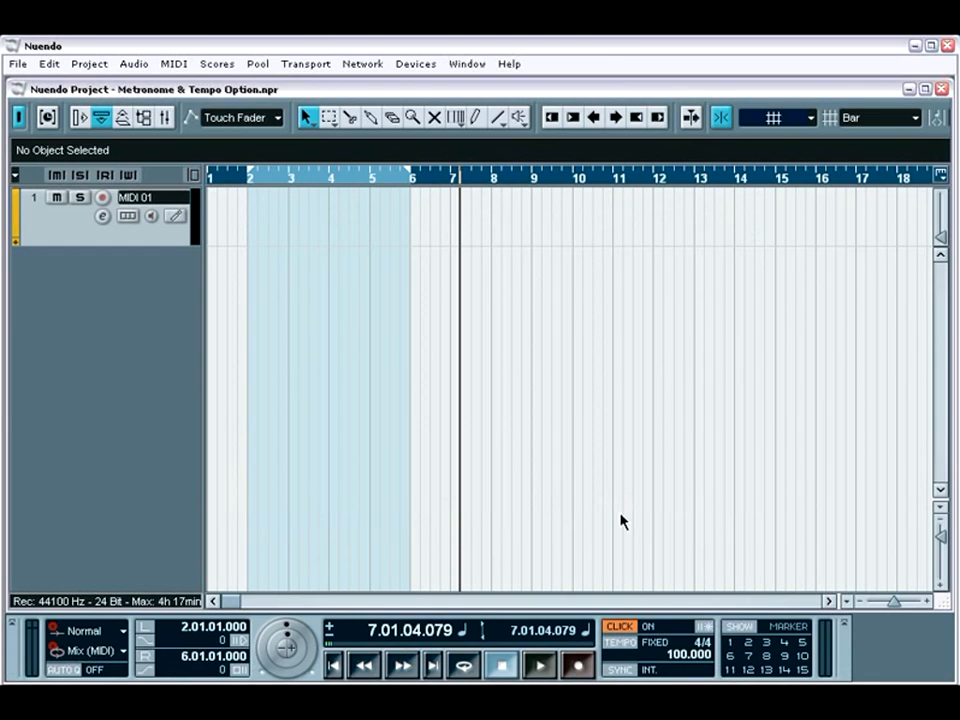
Toggle the metronome precount on and off, and set the fixed tempo to 105.
{"action": "left_click", "coordinate": [705, 627]}
{"action": "left_click", "coordinate": [705, 628]}
{"action": "double_click", "coordinate": [676, 653]}
{"action": "type", "text": "105"}
{"action": "key", "text": "Return"}
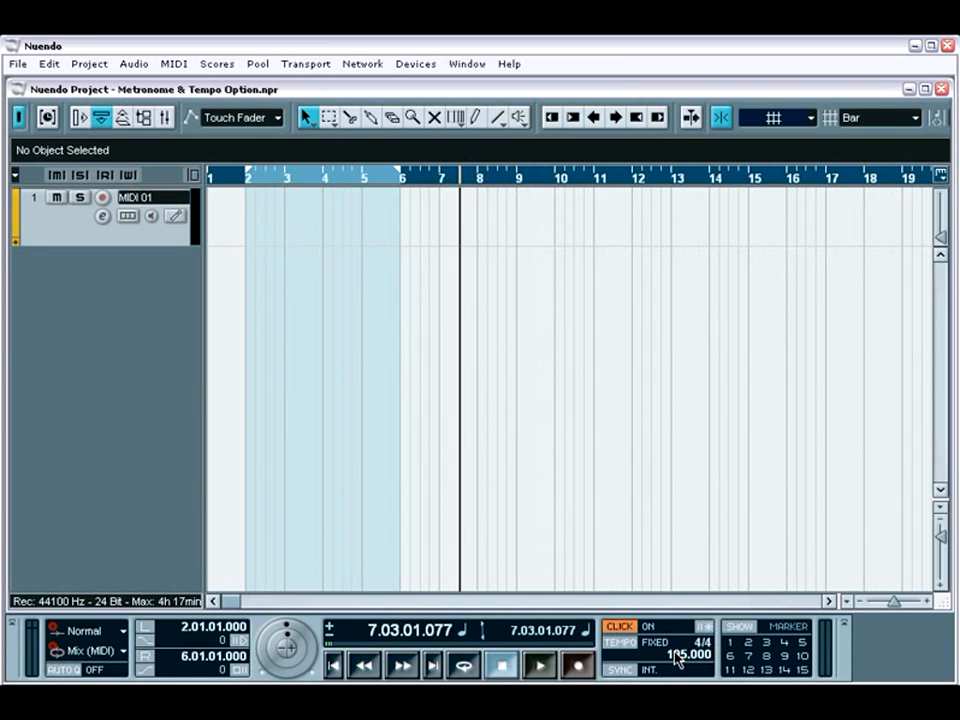
Set the fixed tempo to 100 and switch the tempo mode from Fixed to Track.
{"action": "double_click", "coordinate": [676, 655]}
{"action": "type", "text": "100"}
{"action": "key", "text": "Return"}
{"action": "left_click", "coordinate": [624, 643]}
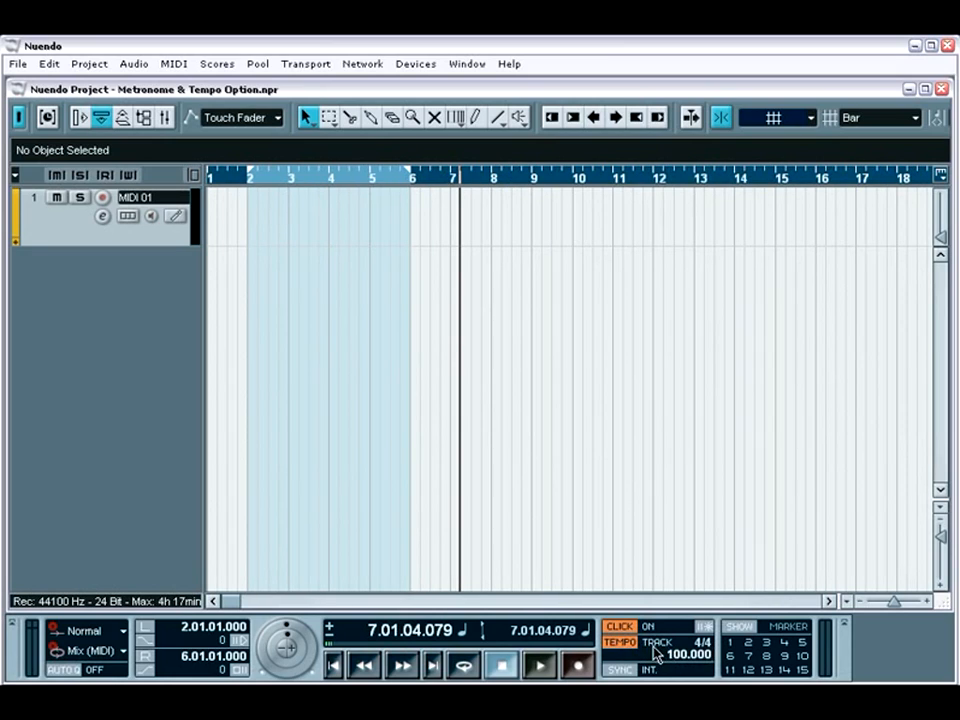
From the left locator, draw tempo points in the Tempo Track at bar 6 (about 181) and bar 4 (about 99).
{"action": "key", "text": "KP_1"}
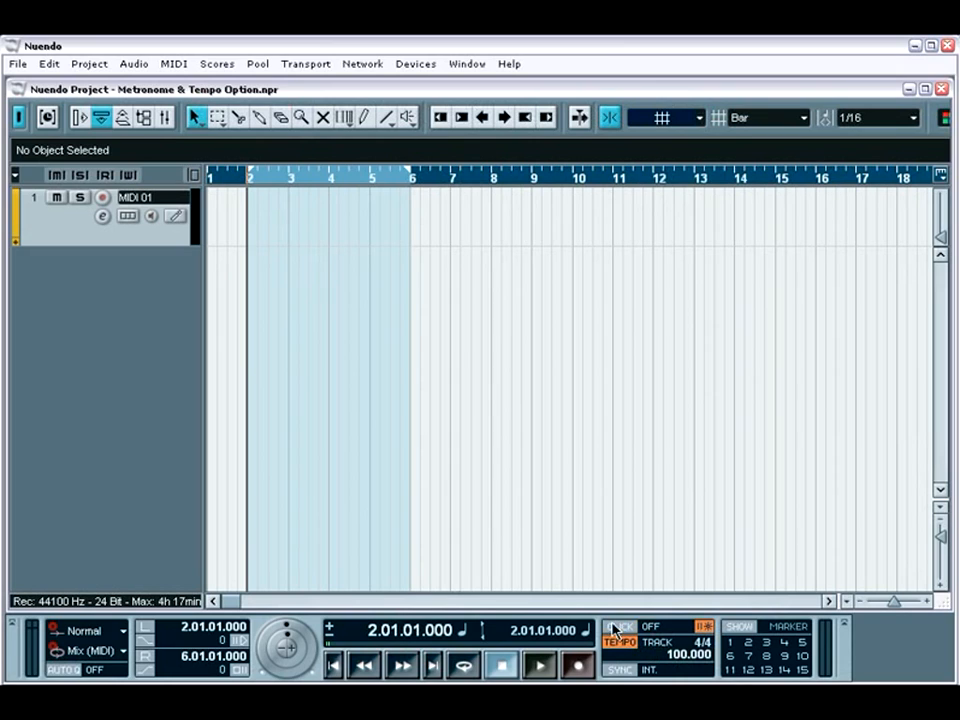
{"action": "left_click", "coordinate": [90, 63]}
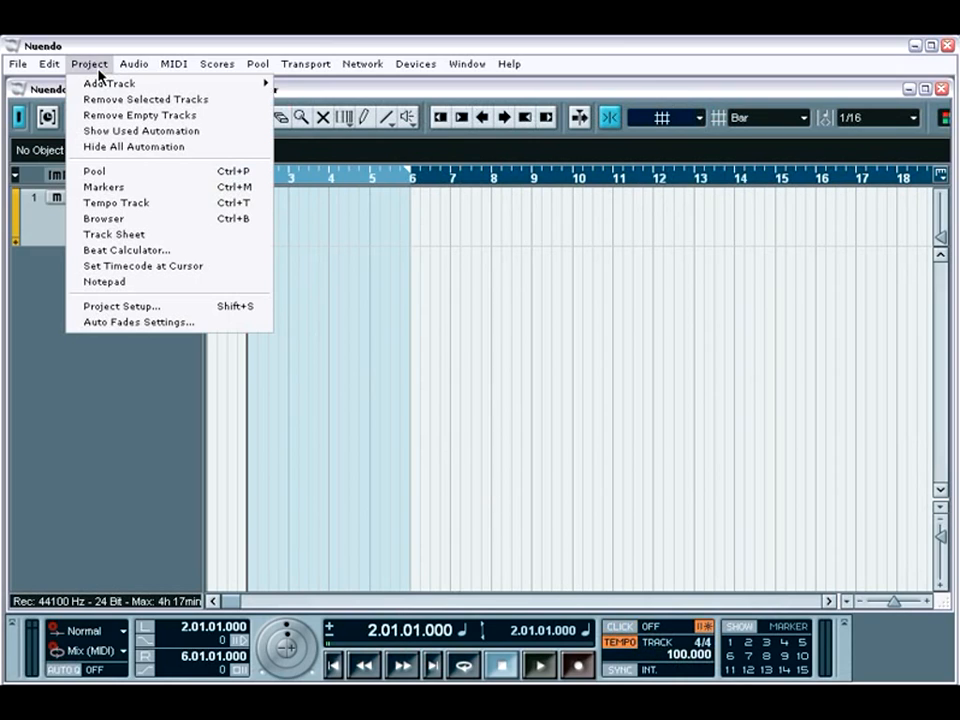
{"action": "left_click", "coordinate": [108, 204]}
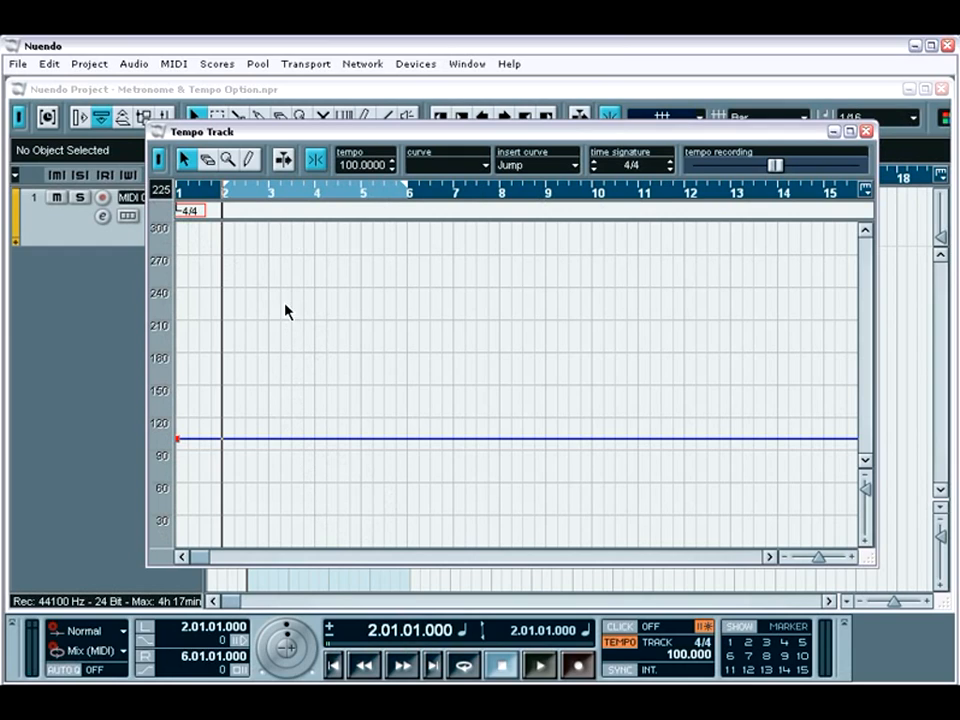
{"action": "left_click", "coordinate": [250, 162]}
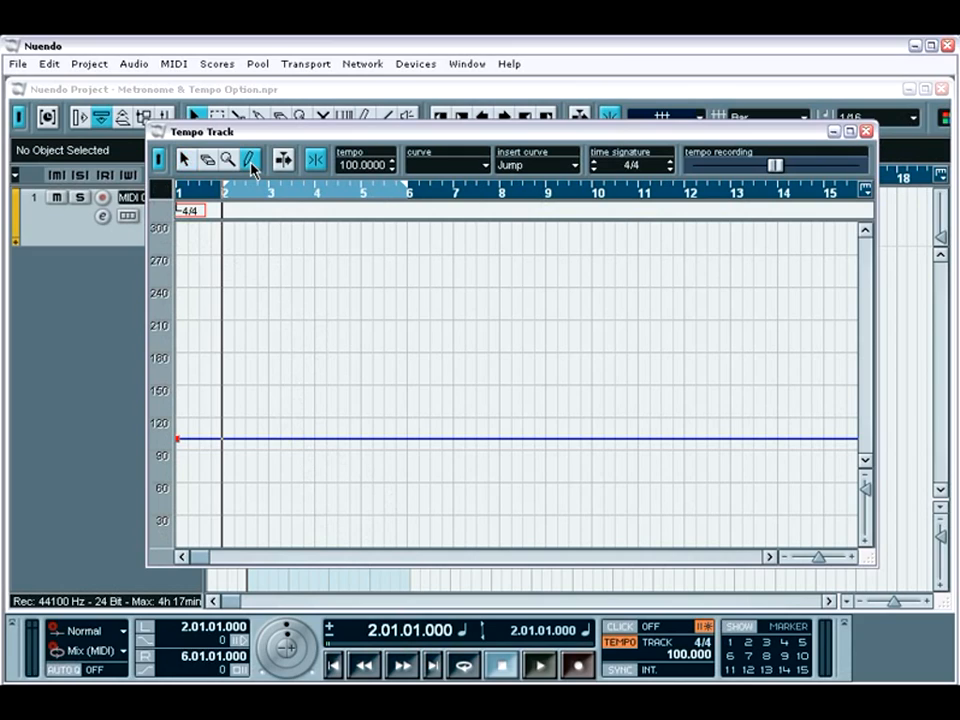
{"action": "left_click", "coordinate": [407, 349]}
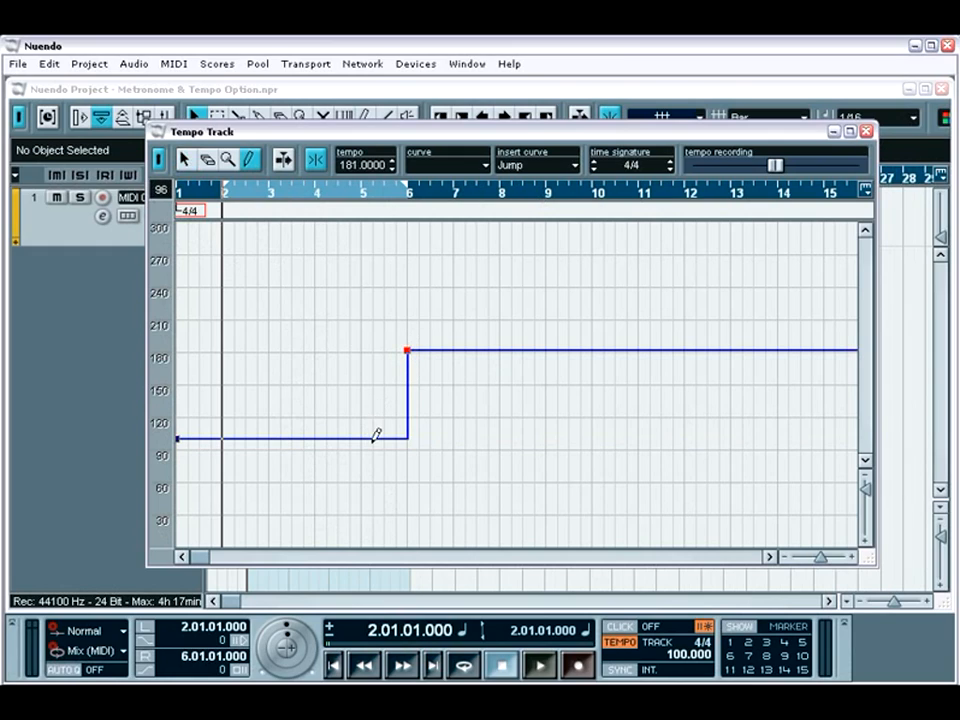
{"action": "left_click", "coordinate": [315, 438]}
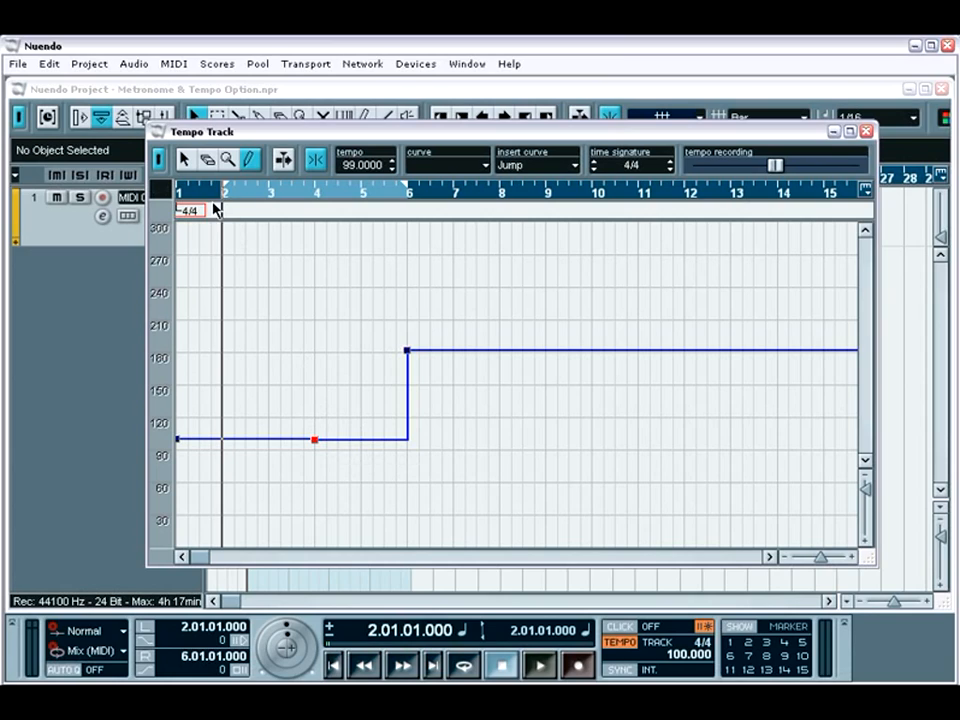
Select the tempo points at bars 4 and 6 and change the curve between them to Ramp.
{"action": "left_click", "coordinate": [185, 160]}
{"action": "left_click_drag", "start_coordinate": [274, 306], "coordinate": [443, 487]}
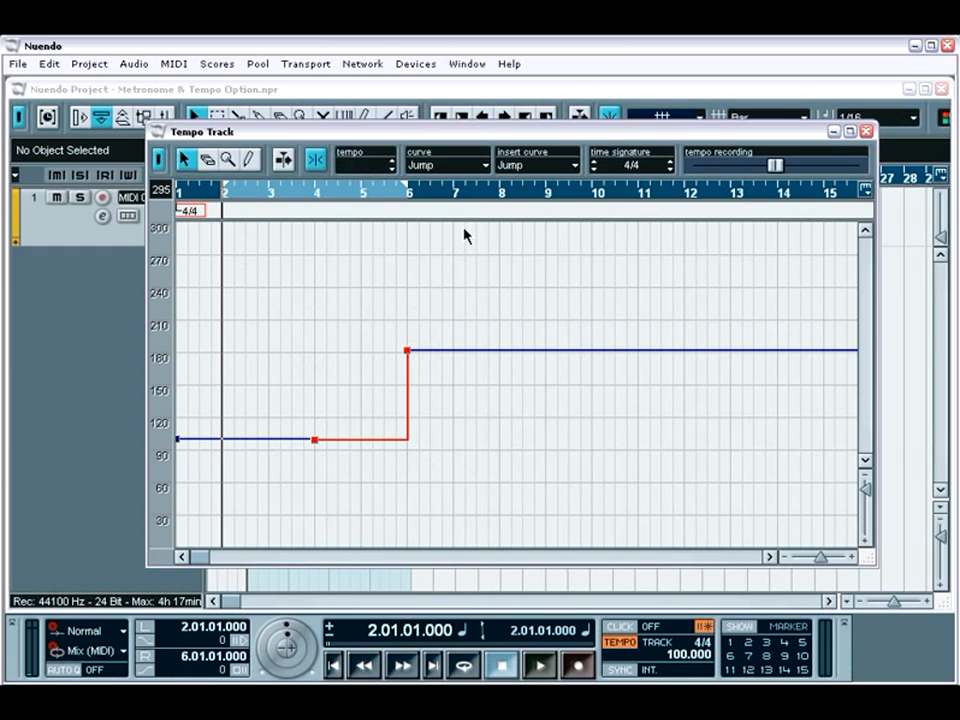
{"action": "left_click", "coordinate": [484, 166]}
{"action": "left_click", "coordinate": [464, 200]}
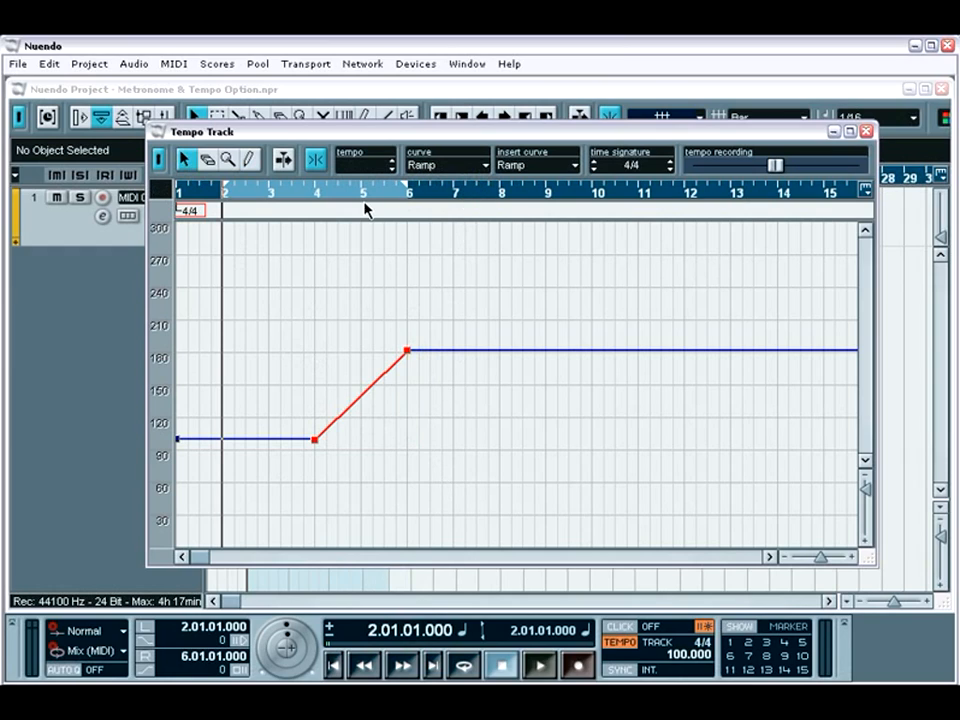
Play through the tempo ramp from about bar 3 with the metronome click turned on, stop, and close the Tempo Track.
{"action": "left_click", "coordinate": [281, 190]}
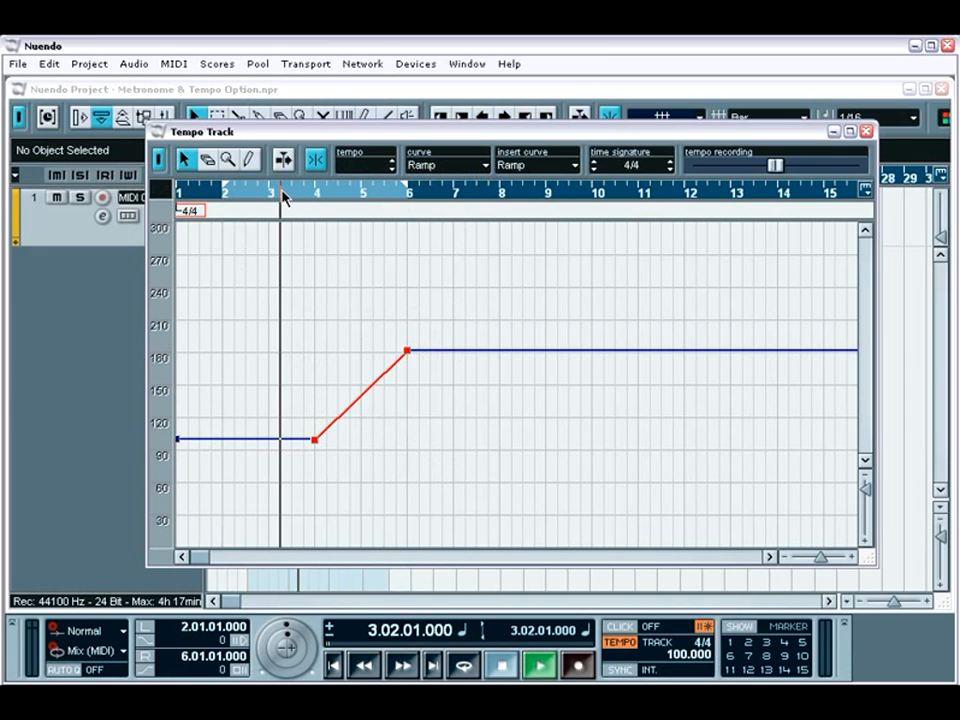
{"action": "key", "text": "space"}
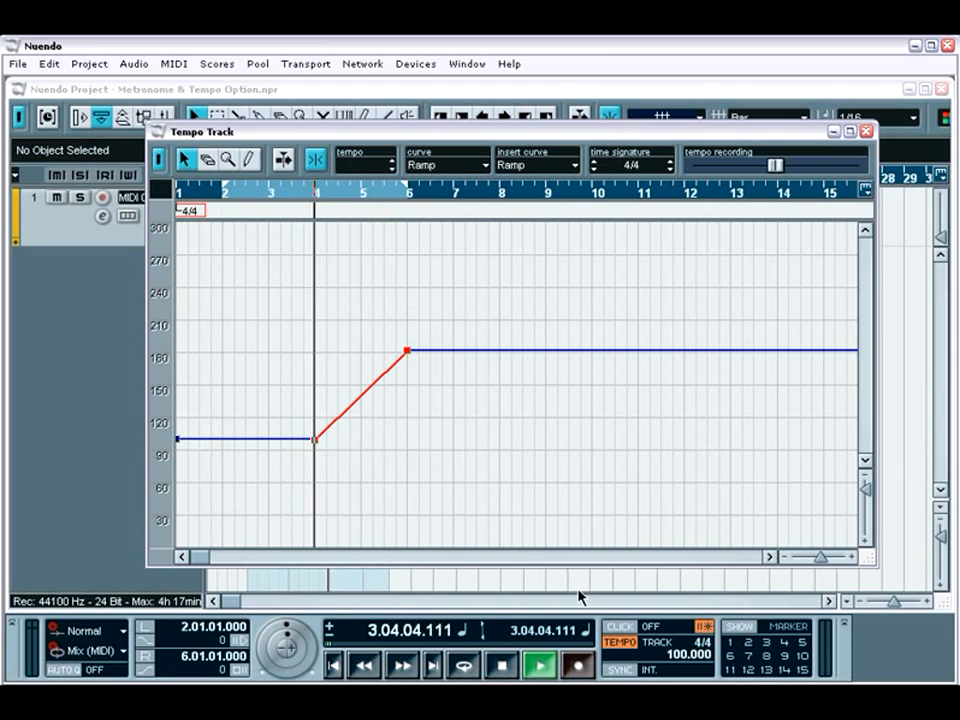
{"action": "left_click", "coordinate": [620, 627]}
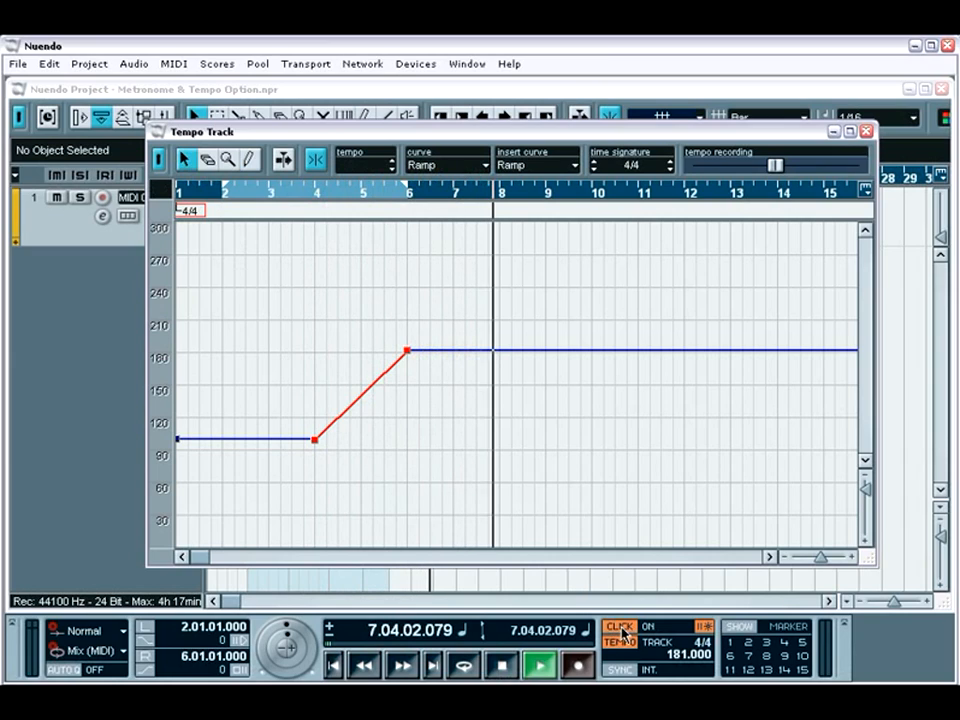
{"action": "key", "text": "space"}
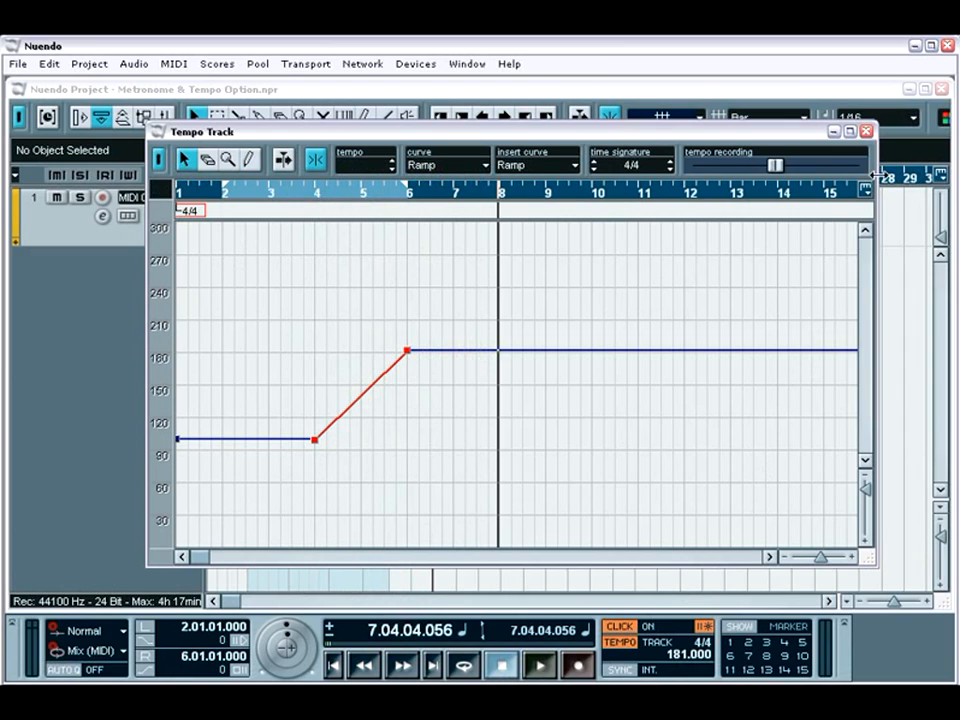
{"action": "left_click", "coordinate": [866, 131]}
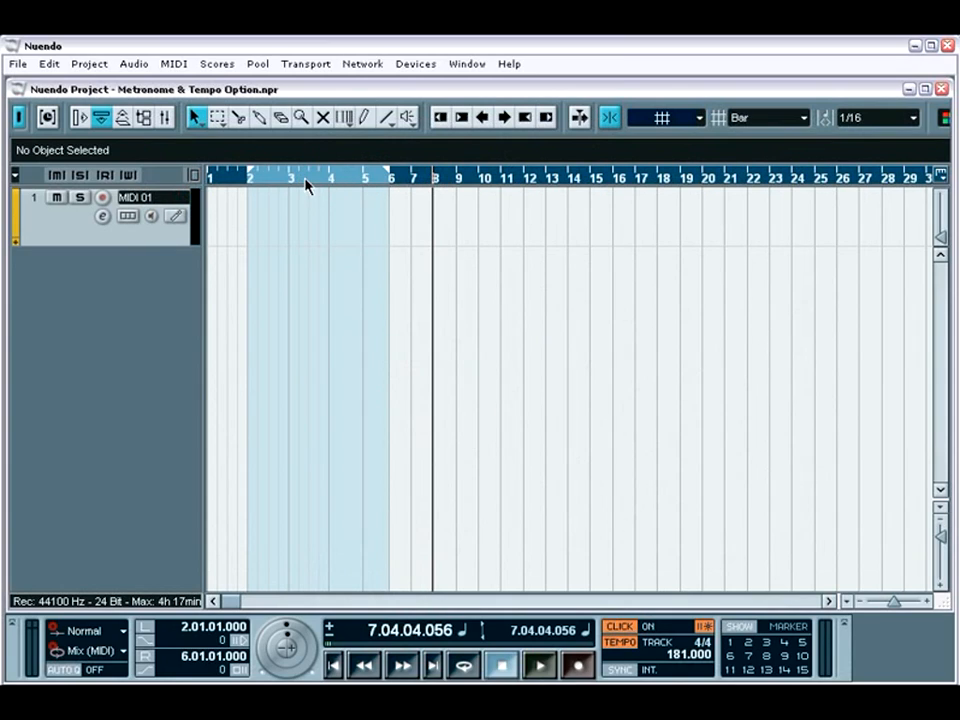
Play the arrangement from the left locator.
{"action": "key", "text": "KP_1"}
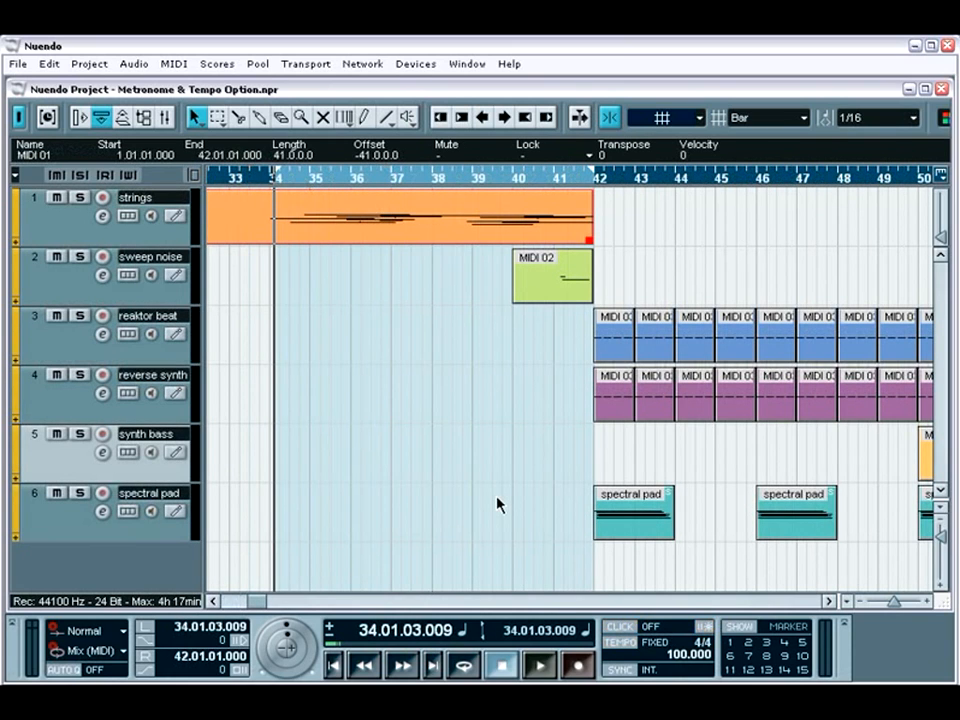
{"action": "key", "text": "space"}
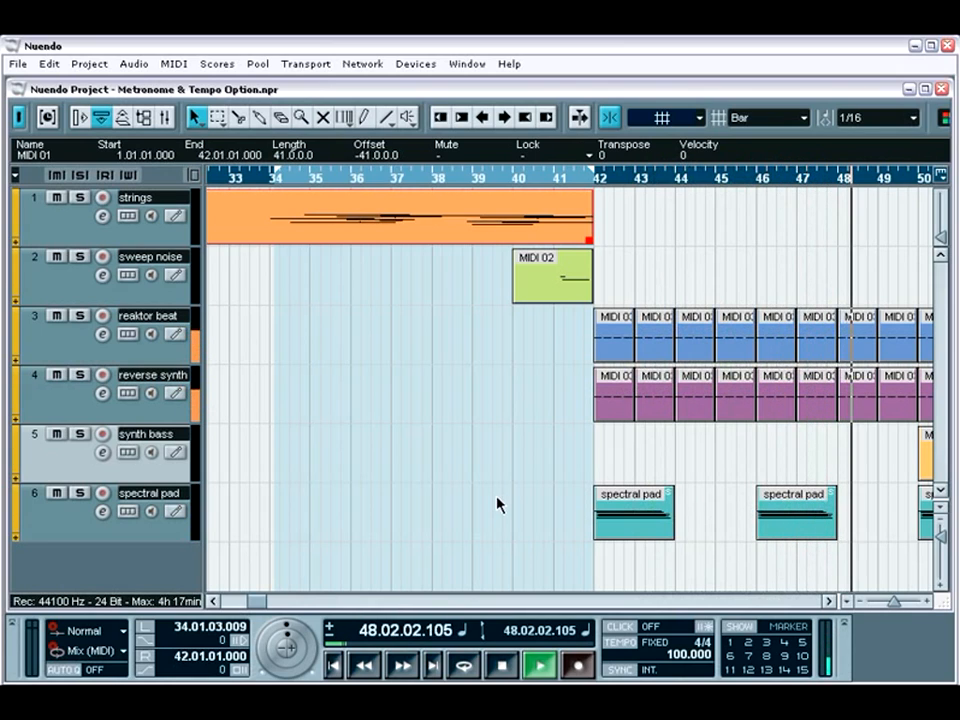
With playback stopped, switch the project tempo to Track mode and place the project cursor at bar 42.
{"action": "key", "text": "space"}
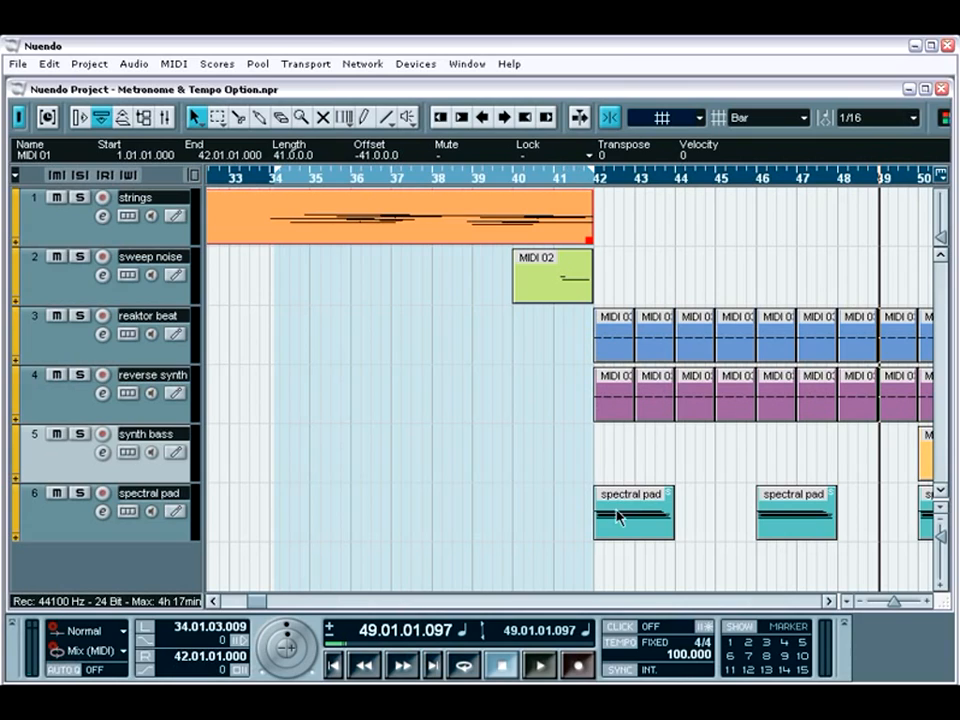
{"action": "left_click", "coordinate": [620, 643]}
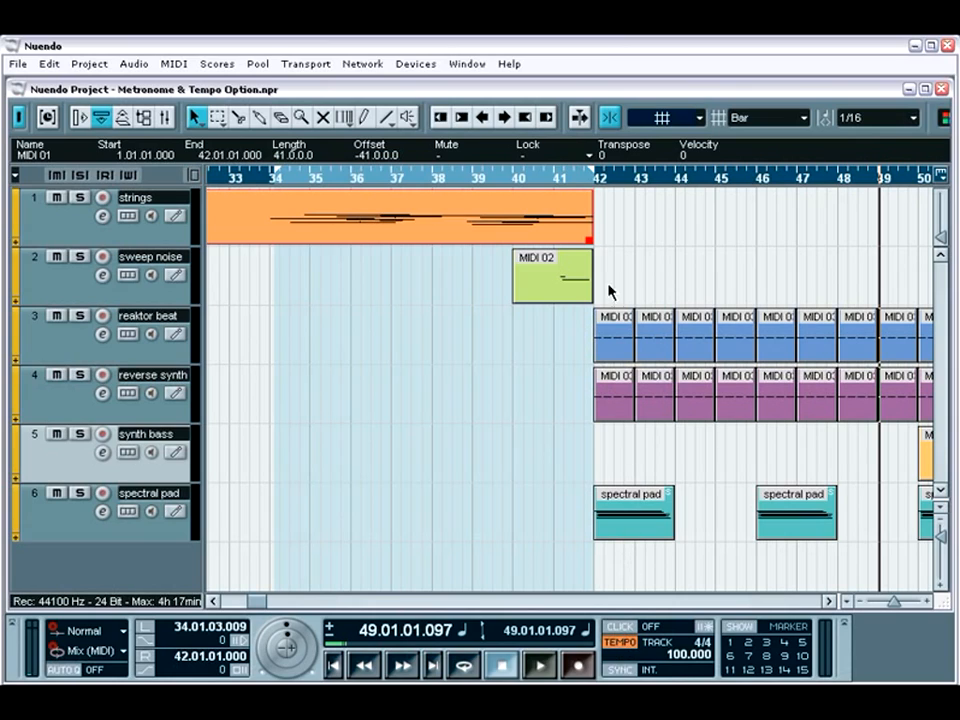
{"action": "left_click", "coordinate": [594, 180]}
{"action": "left_click", "coordinate": [594, 180]}
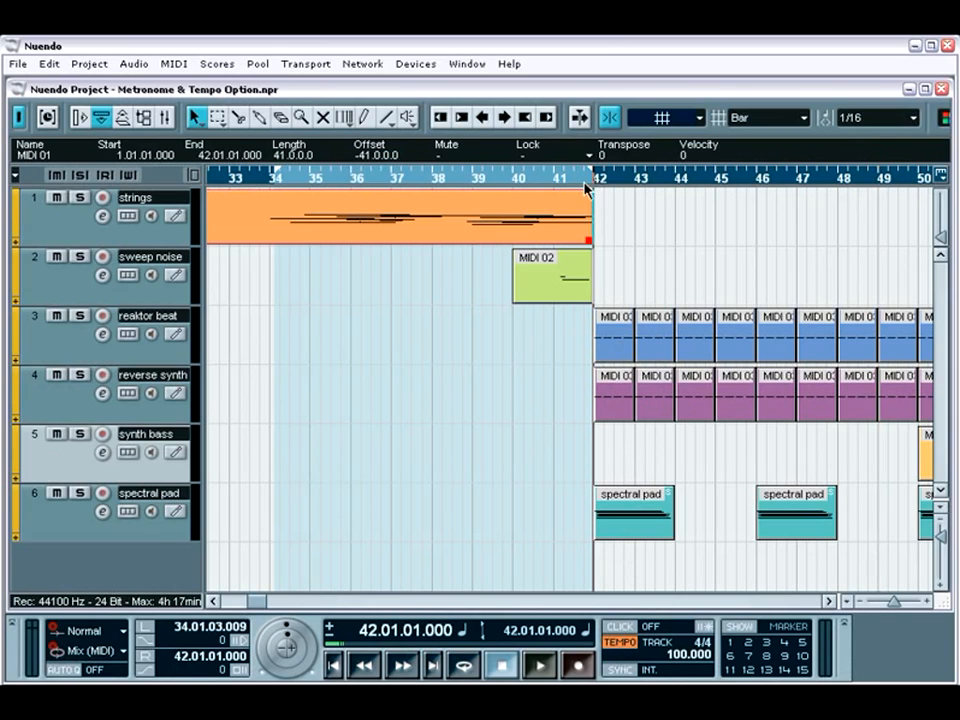
Draw a tempo point of 120 at bar 42 in the Tempo Track with the Jump curve, and close the Tempo Track.
{"action": "left_click", "coordinate": [92, 64]}
{"action": "left_click", "coordinate": [118, 203]}
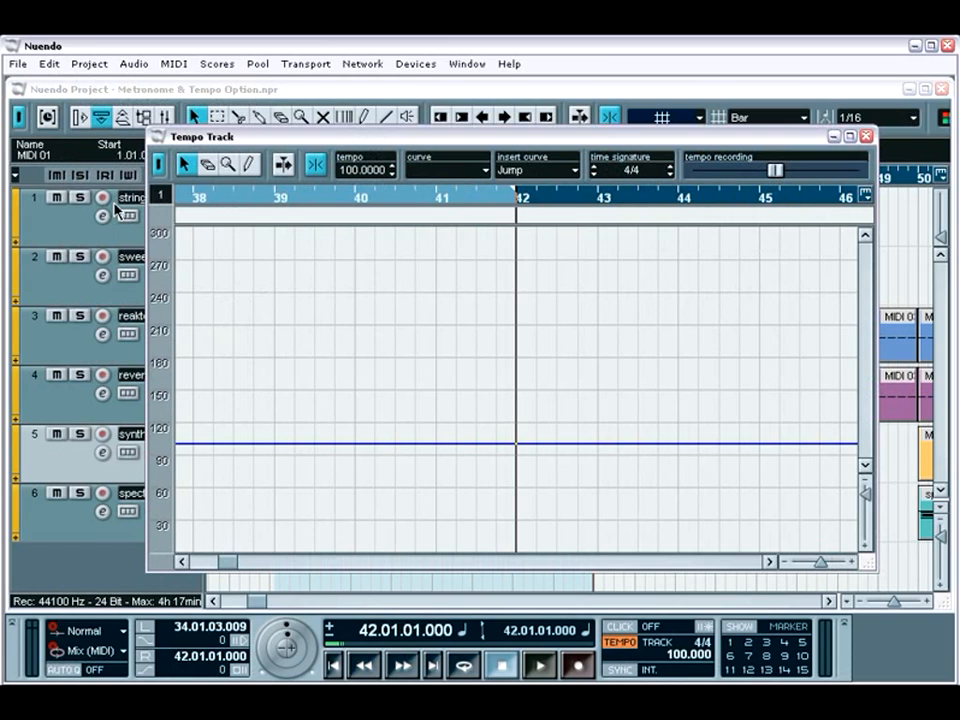
{"action": "left_click", "coordinate": [249, 166]}
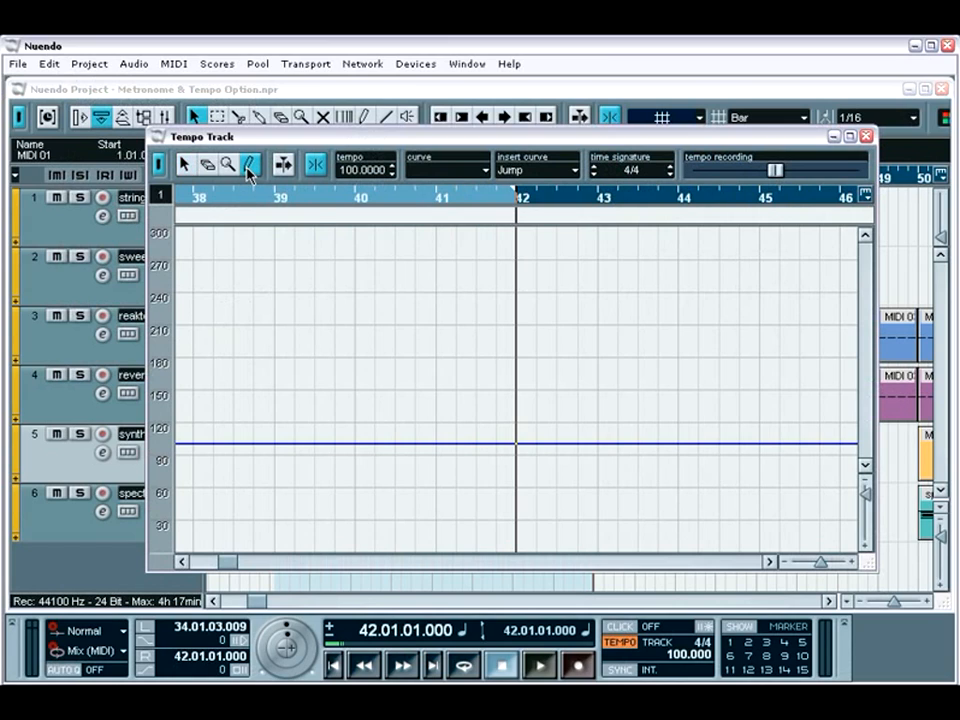
{"action": "left_click_drag", "start_coordinate": [867, 499], "coordinate": [867, 505]}
{"action": "scroll", "coordinate": [691, 436], "scroll_direction": "down", "scroll_amount": 4}
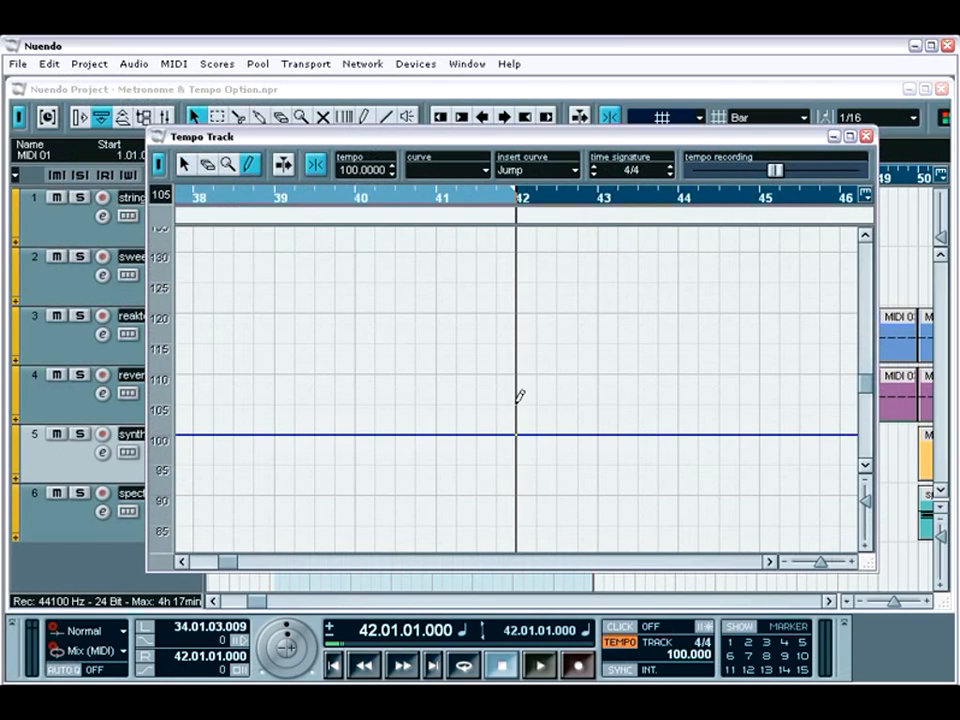
{"action": "left_click", "coordinate": [517, 312]}
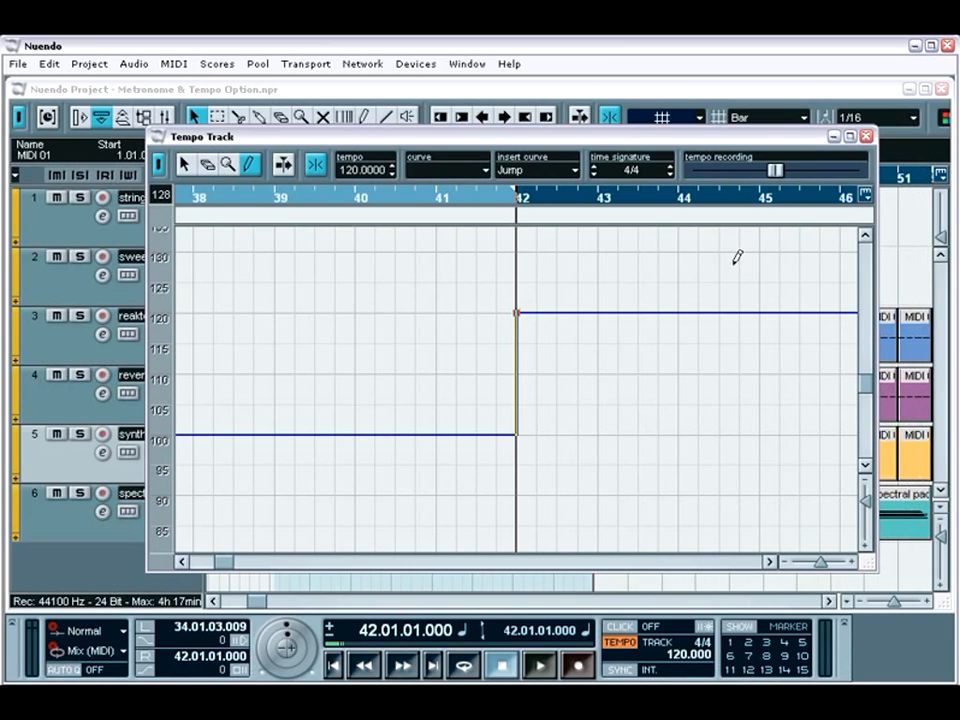
{"action": "left_click", "coordinate": [866, 135]}
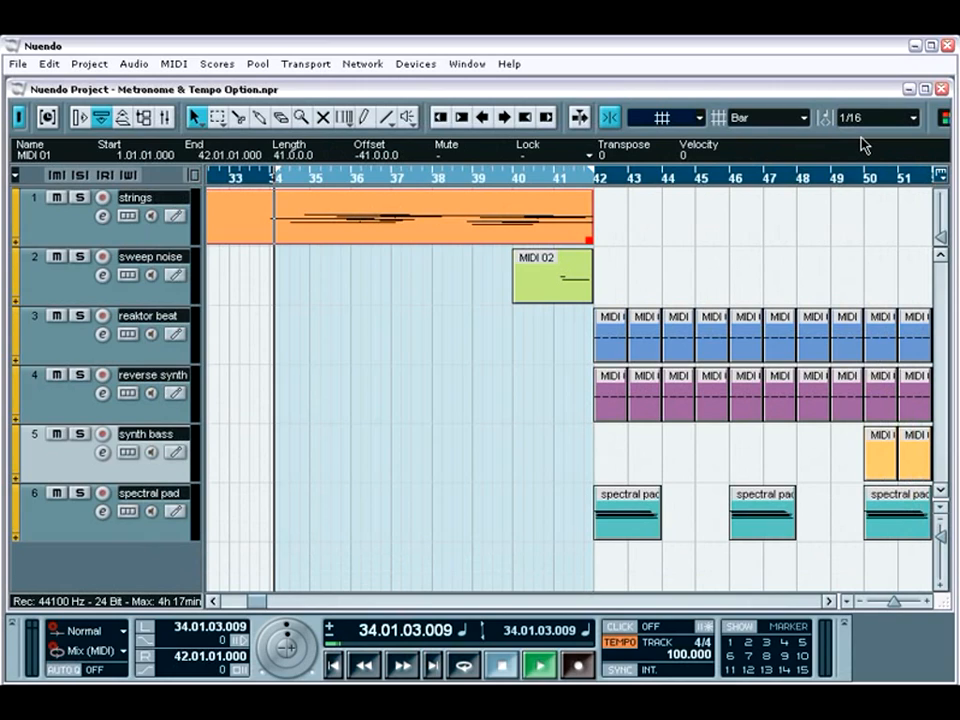
Play the arrangement from the left locator through the tempo change at bar 42 and stop near the end of bar 49.
{"action": "key", "text": "space"}
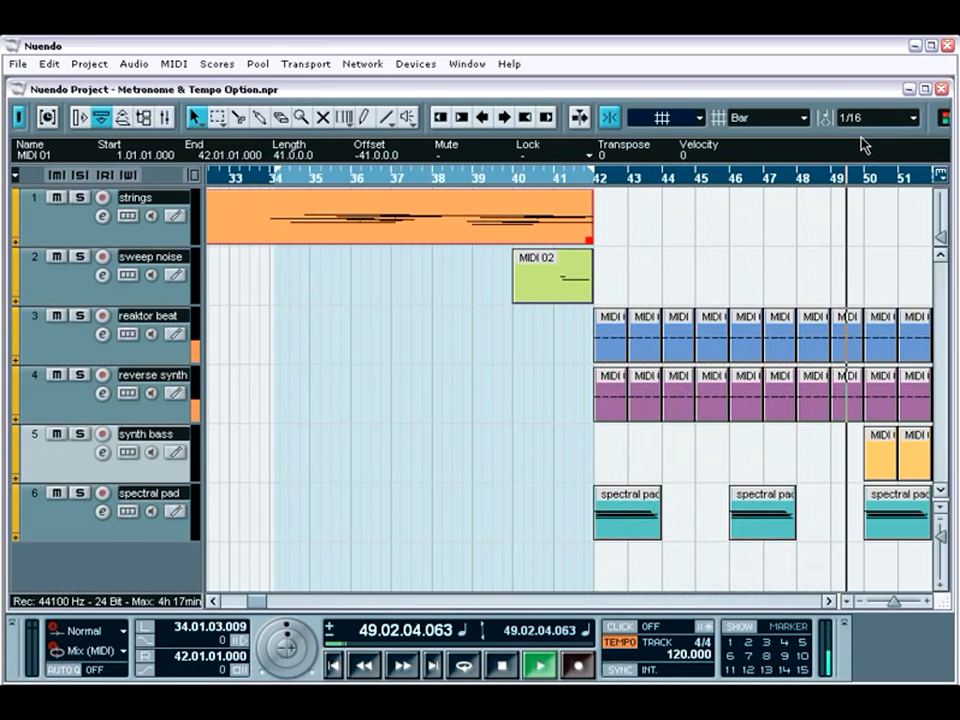
{"action": "key", "text": "space"}
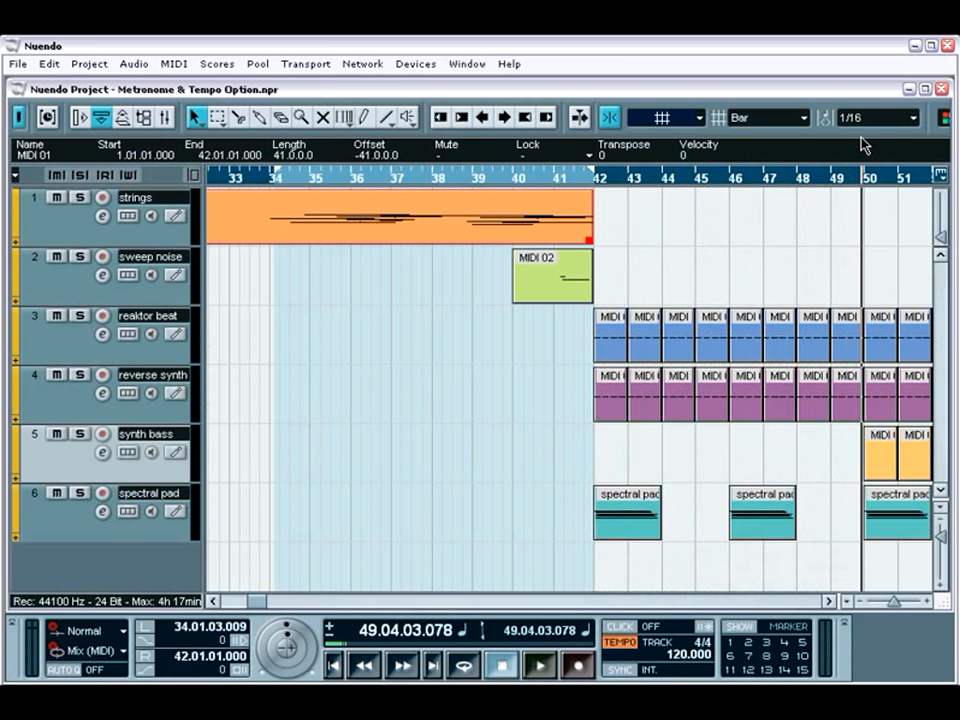